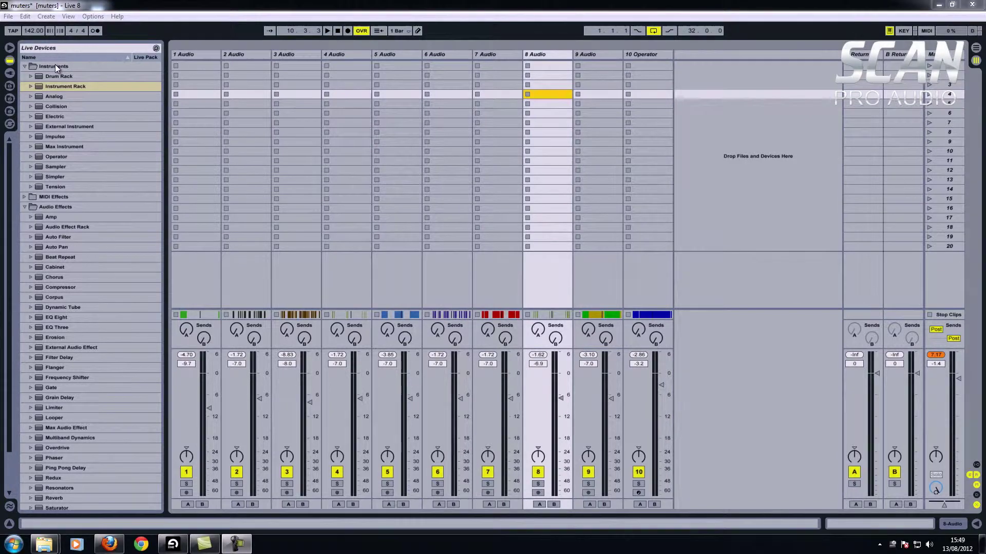
# Step: Zoom the arrangement timeline in to about 18 bars and toggle views, ending in Arrangement View
pyautogui.press('Tab')
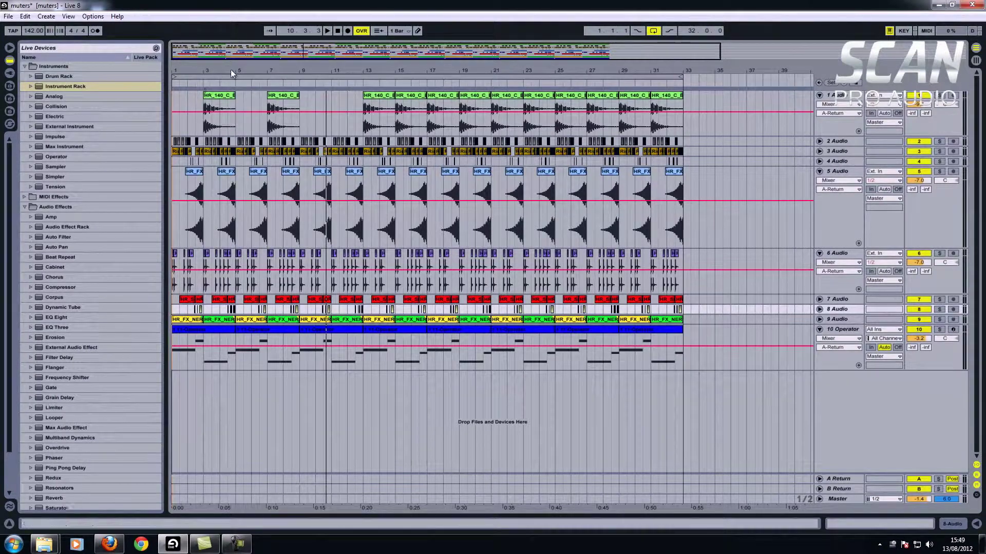
pyautogui.press('+')
pyautogui.press('+')
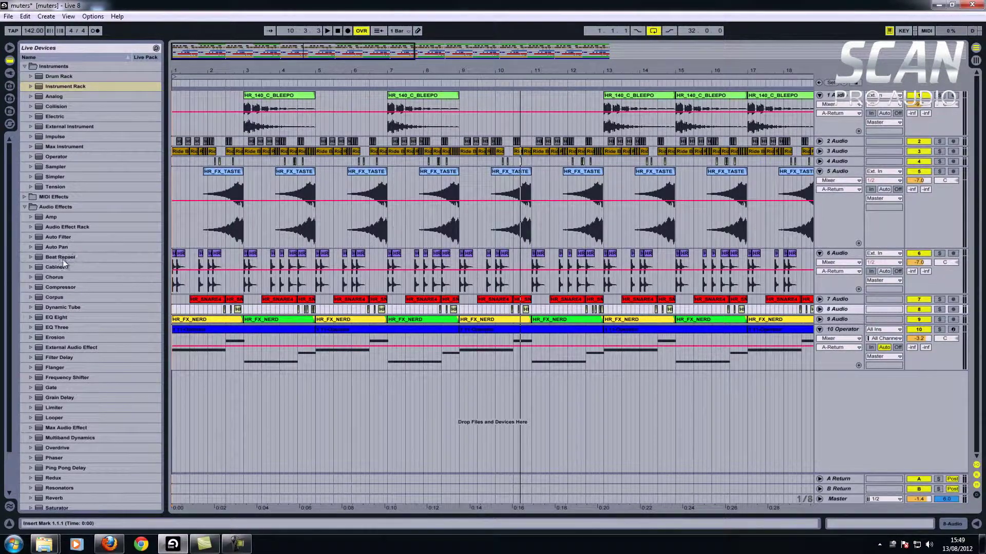
pyautogui.press('Tab')
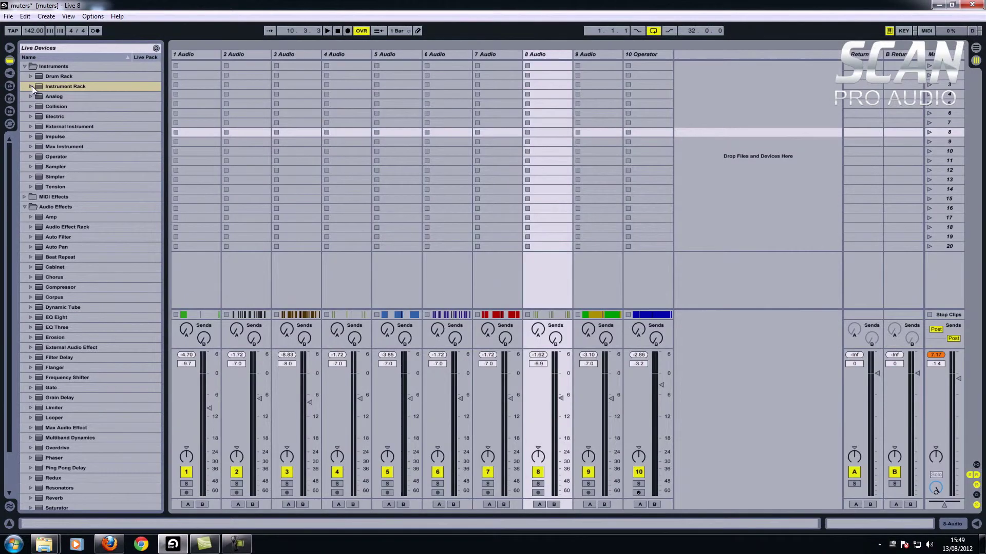
pyautogui.press('Tab')
pyautogui.press('Tab')
pyautogui.press('Tab')
pyautogui.press('Tab')
pyautogui.press('Tab')
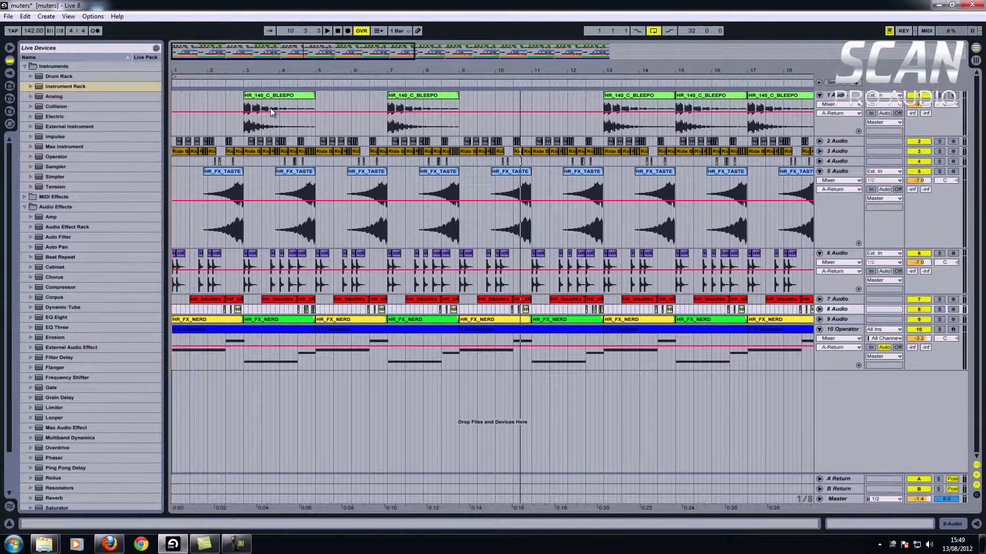
# Step: Return to Session View, select tracks 10, 4 and 3, and widen all ten tracks to full strips
pyautogui.press('Tab')
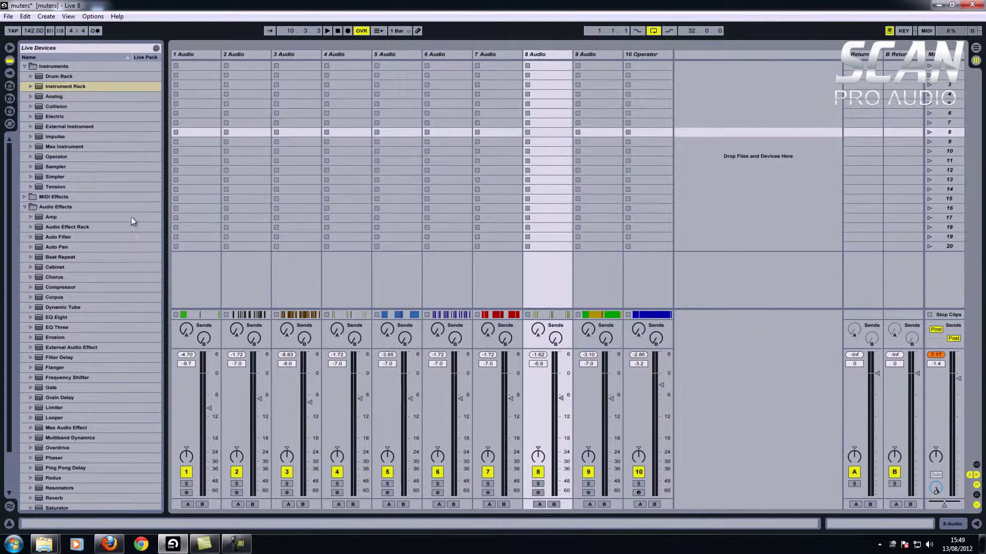
pyautogui.press('Right')
pyautogui.press('Right')
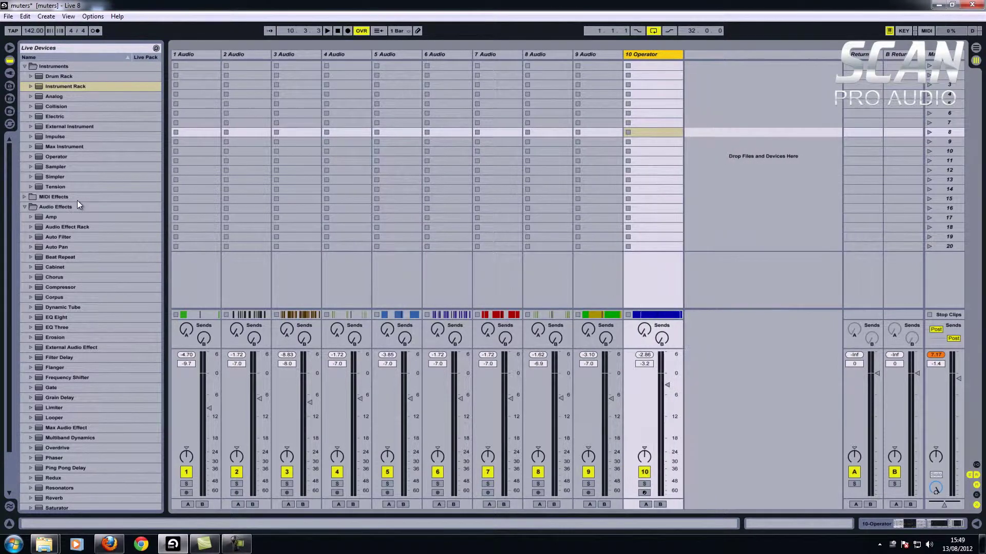
pyautogui.press('Left')
pyautogui.press('Left')
pyautogui.press('Left')
pyautogui.press('Left')
pyautogui.press('Left')
pyautogui.press('Left')
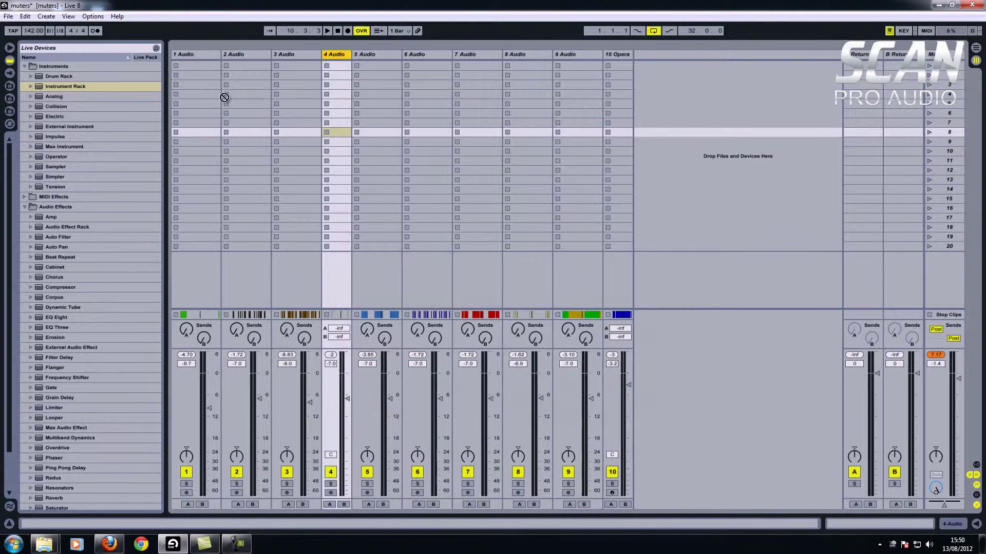
pyautogui.press('Left')
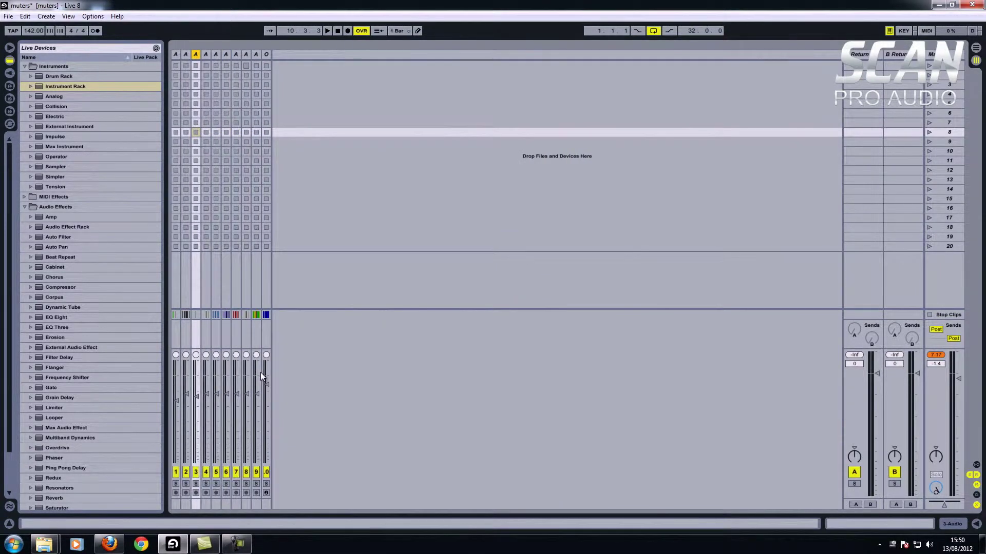
pyautogui.click(261, 372)
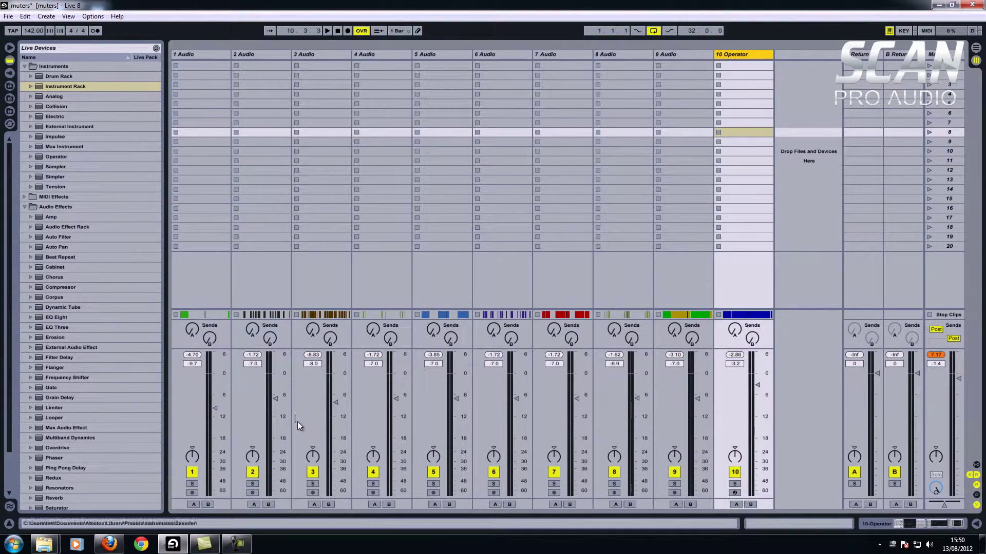
# Step: Select 3 Audio, play and stop the set, then move the slot selection to track 6, scene 10
pyautogui.click(317, 471)
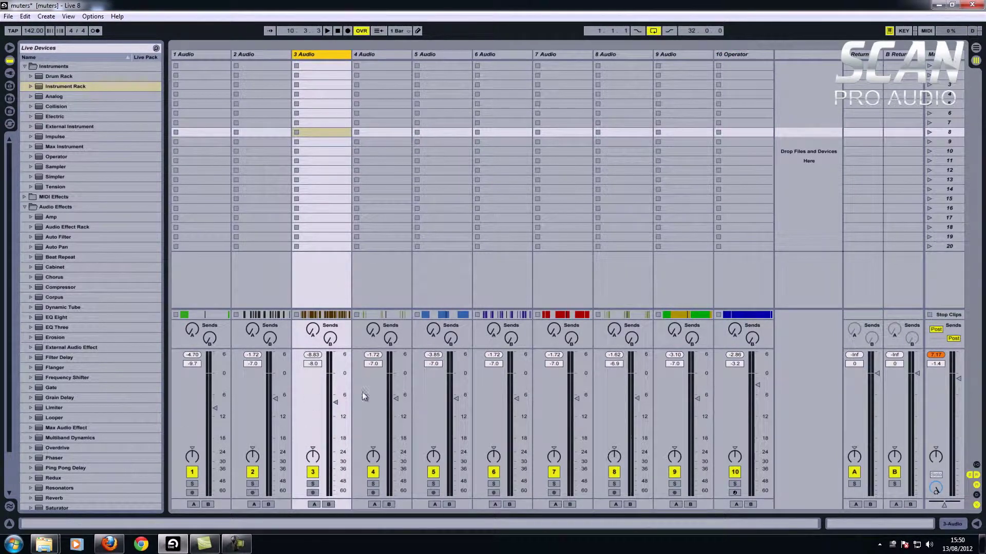
pyautogui.press('space')
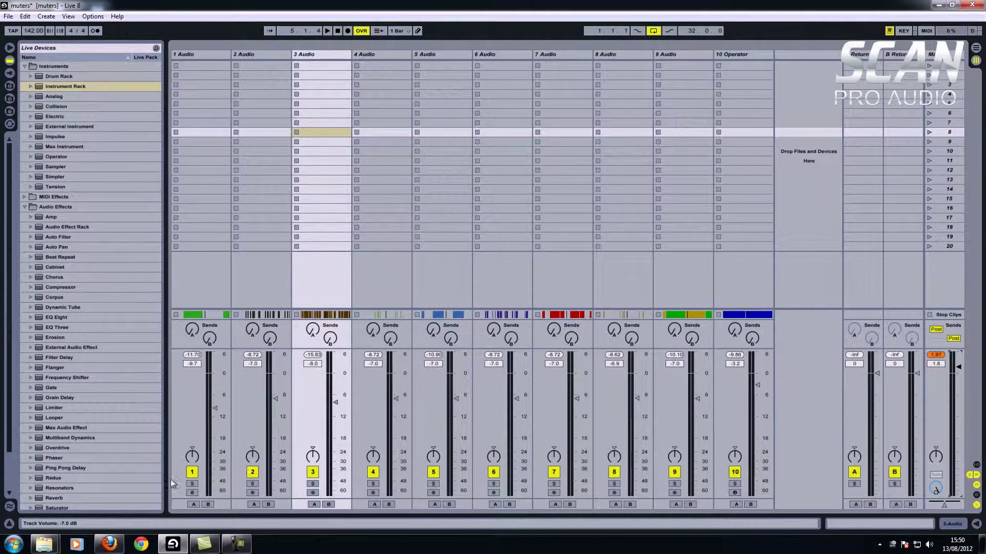
pyautogui.press('Right')
pyautogui.press('Right')
pyautogui.press('Right')
pyautogui.press('Down')
pyautogui.press('Down')
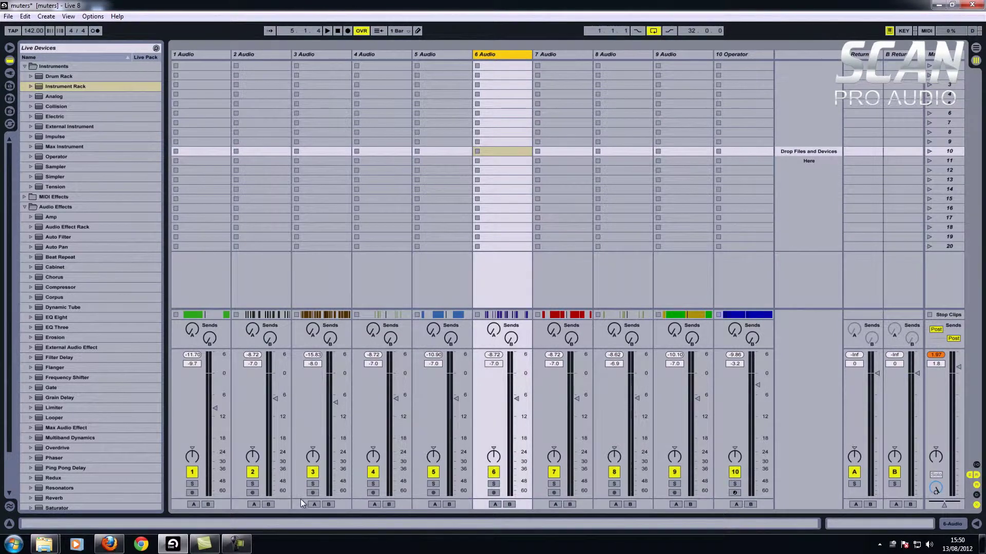
# Step: Select all ten tracks and lower their volumes about 13.8 dB, track 2 to -20.8
pyautogui.hotkey('ctrl', 'a')
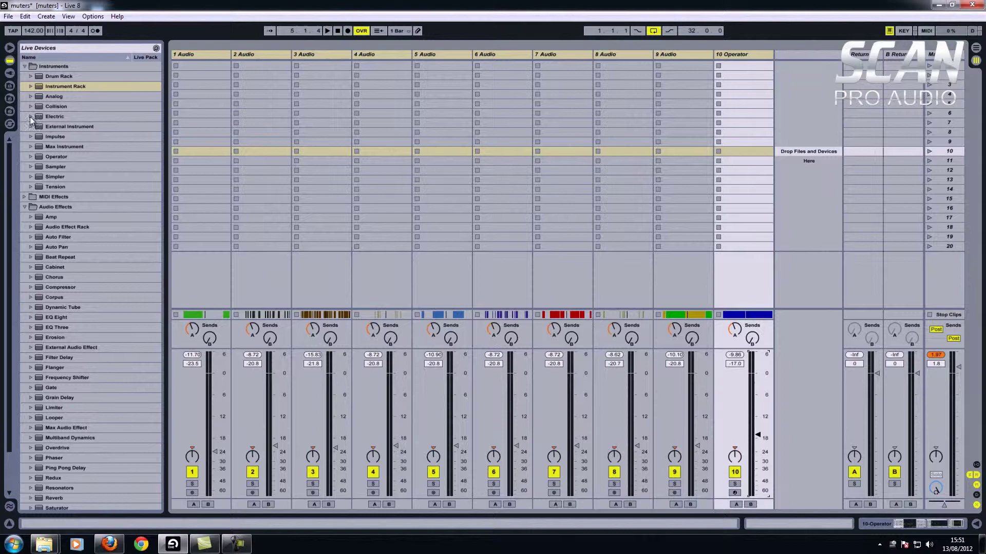
pyautogui.press('Right')
# Step: Open the Detail View on Operator's devices, then move to track 5 and select 5 Audio
pyautogui.hotkey('ctrl', 'alt', 'l')
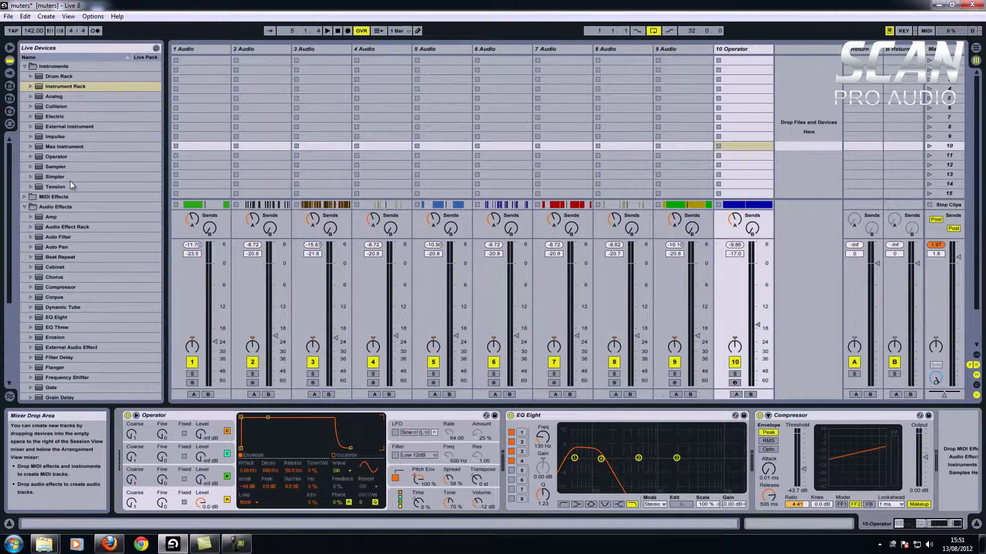
pyautogui.press('Left')
pyautogui.press('Left')
pyautogui.press('Left')
pyautogui.press('Left')
pyautogui.press('Left')
pyautogui.press('Up')
pyautogui.press('Up')
pyautogui.press('Up')
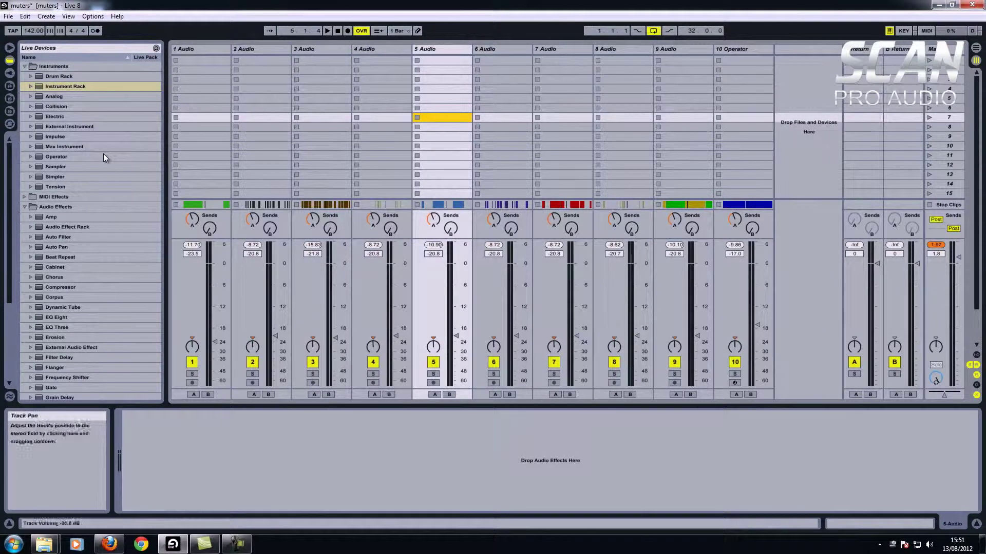
pyautogui.click(441, 49)
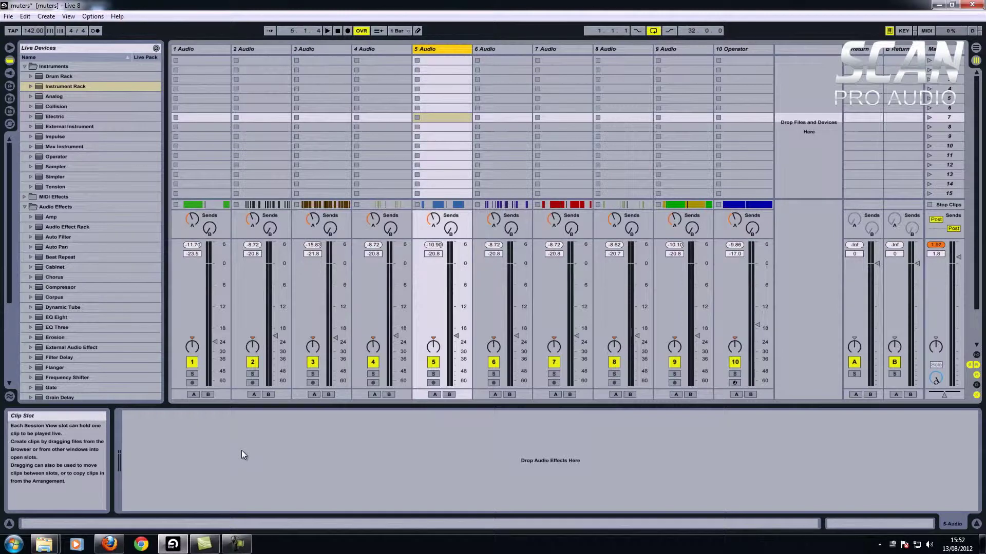
# Step: Show the Overview strip above the mixer, play the song, and clear the track 5 selection
pyautogui.hotkey('ctrl', 'alt', 'o')
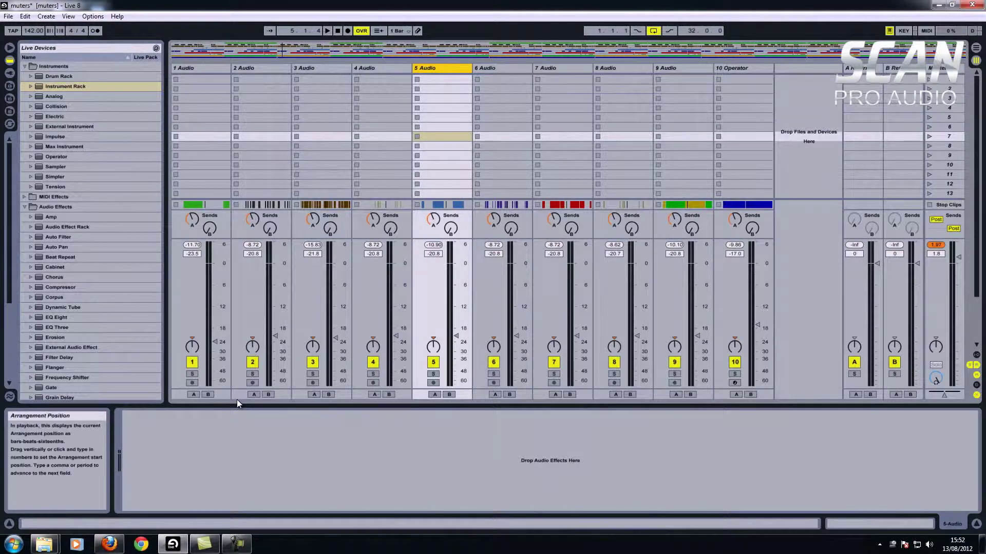
pyautogui.press('space')
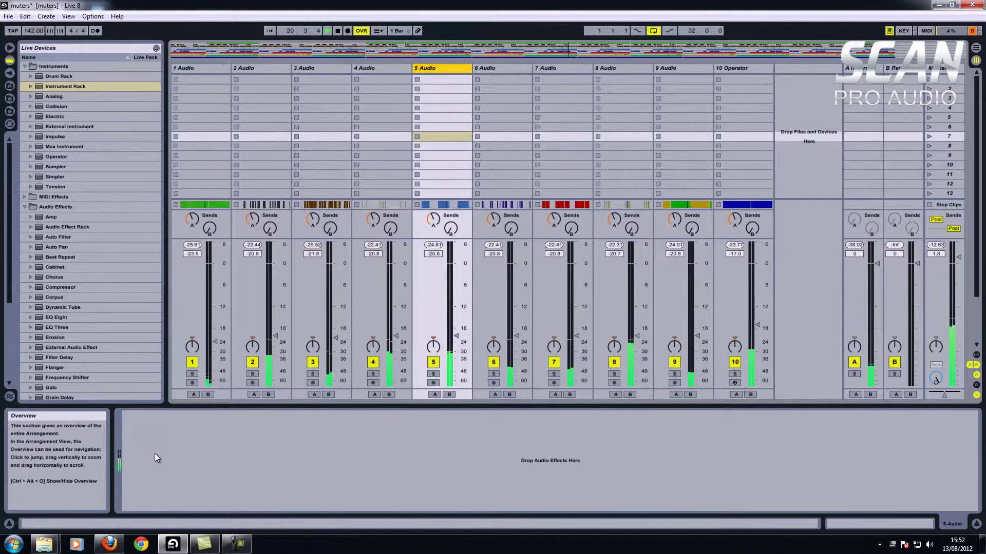
pyautogui.click(173, 448)
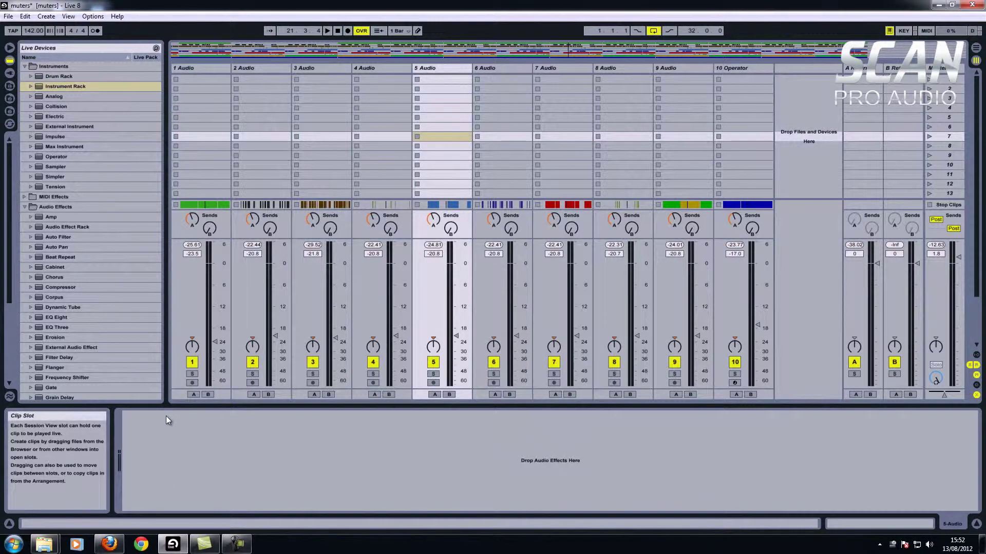
pyautogui.hotkey('ctrl', 'alt', 'b')
pyautogui.hotkey('ctrl', 'alt', 'b')
pyautogui.hotkey('ctrl', 'alt', 'b')
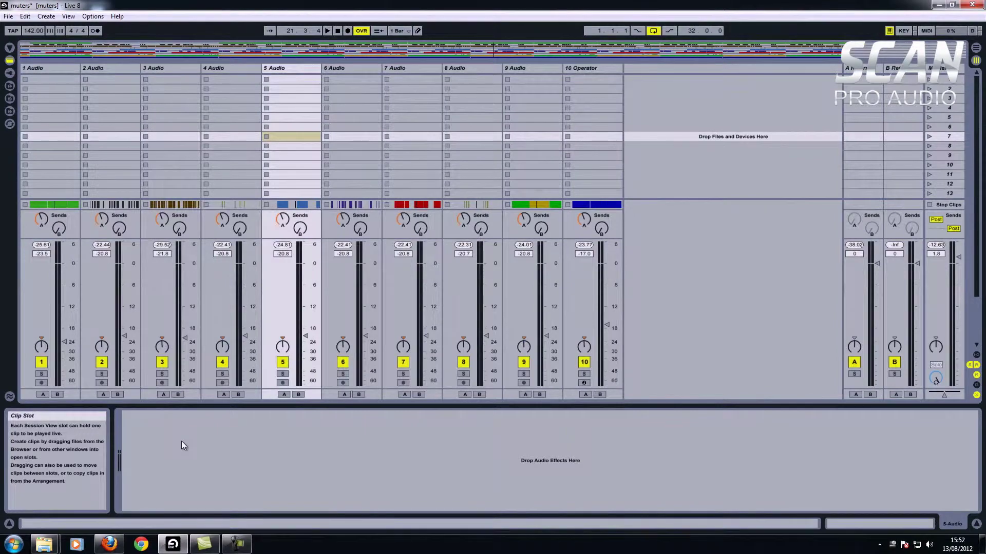
pyautogui.hotkey('ctrl', 'alt', 'l')
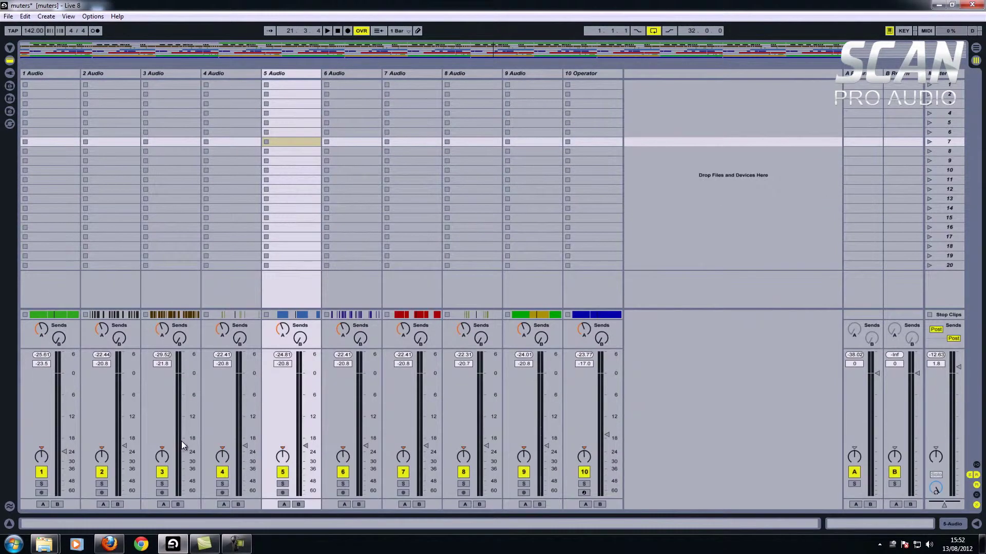
pyautogui.hotkey('ctrl', 'alt', 'l')
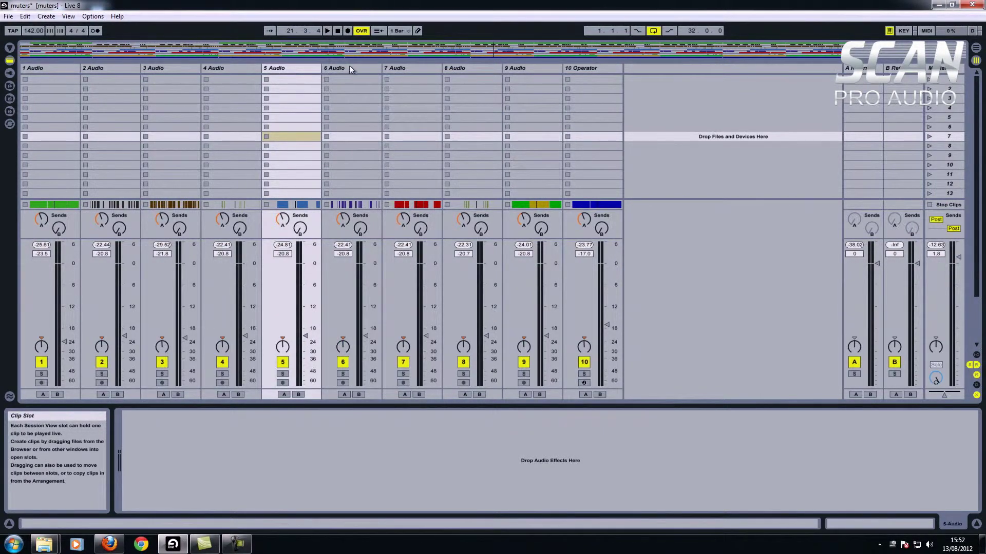
pyautogui.hotkey('ctrl', 'alt', 'l')
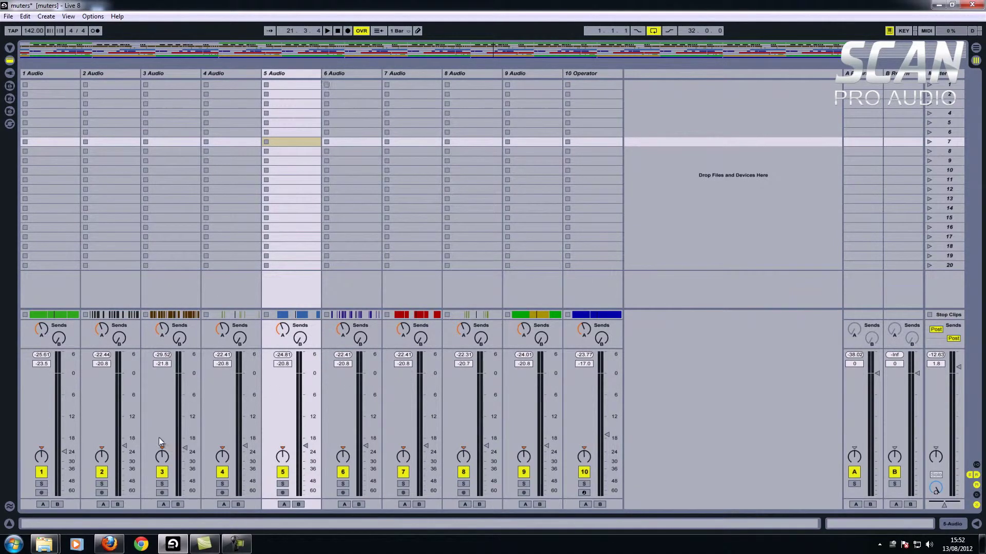
pyautogui.hotkey('ctrl', 'alt', 'm')
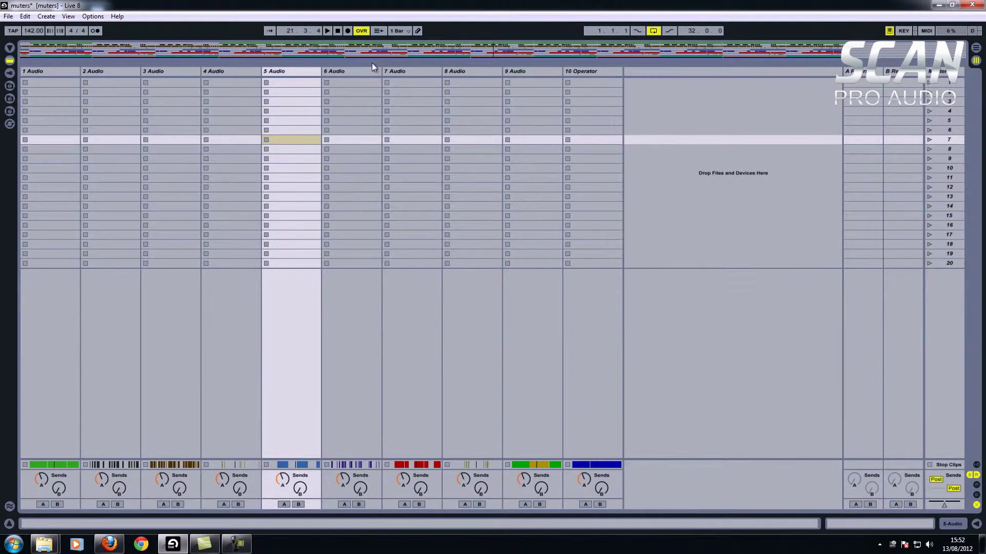
pyautogui.hotkey('ctrl', 'alt', 'm')
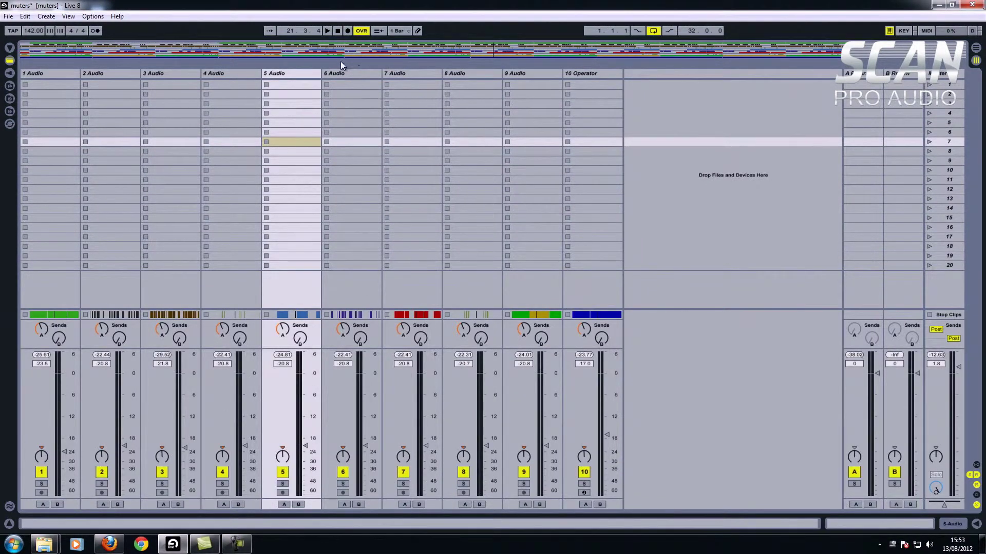
# Step: Hide the Sends row and the A and B return tracks, then open the View menu at Overview
pyautogui.hotkey('ctrl', 'alt', 's')
pyautogui.hotkey('ctrl', 'alt', 's')
pyautogui.hotkey('ctrl', 'alt', 's')
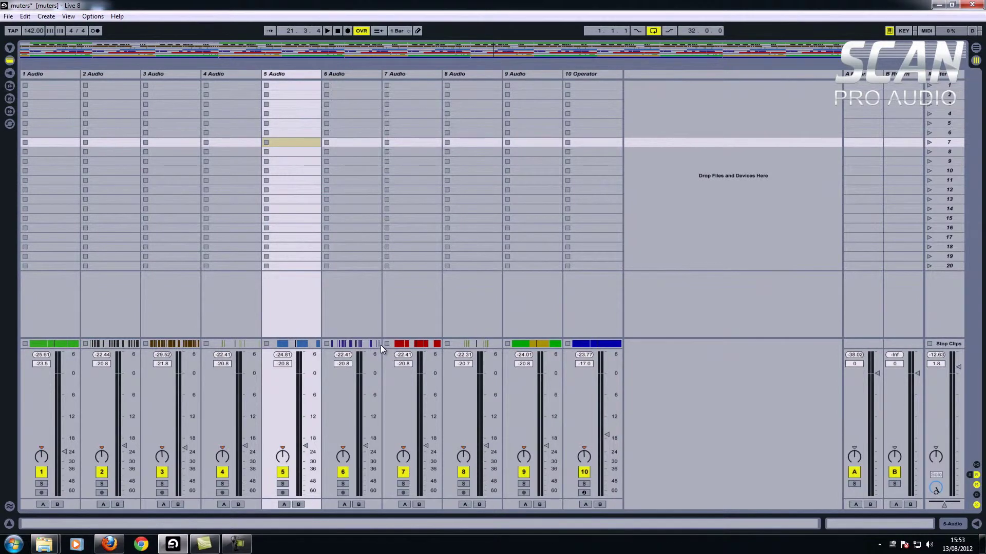
pyautogui.hotkey('ctrl', 'alt', 'r')
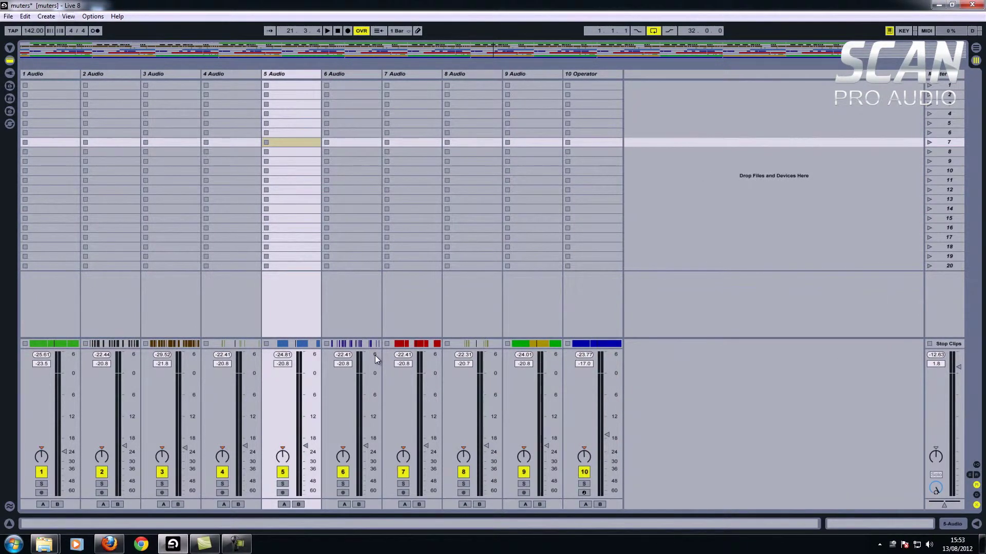
pyautogui.hotkey('alt', 'v')
pyautogui.press('Down')
pyautogui.press('Down')
pyautogui.press('Down')
pyautogui.press('Down')
pyautogui.press('Down')
pyautogui.press('Down')
pyautogui.press('Down')
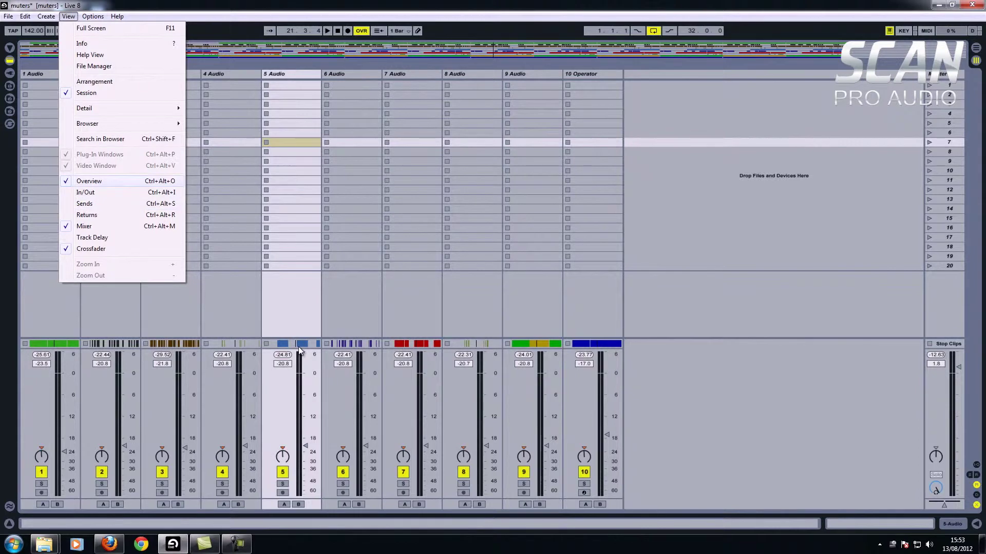
# Step: Close the View menu and move the selected clip slot down a scene
pyautogui.press('Down')
pyautogui.press('Escape')
pyautogui.press('Down')
pyautogui.press('Down')
pyautogui.press('Down')
pyautogui.press('Down')
pyautogui.press('Down')
pyautogui.press('Down')
pyautogui.press('Down')
pyautogui.press('Down')
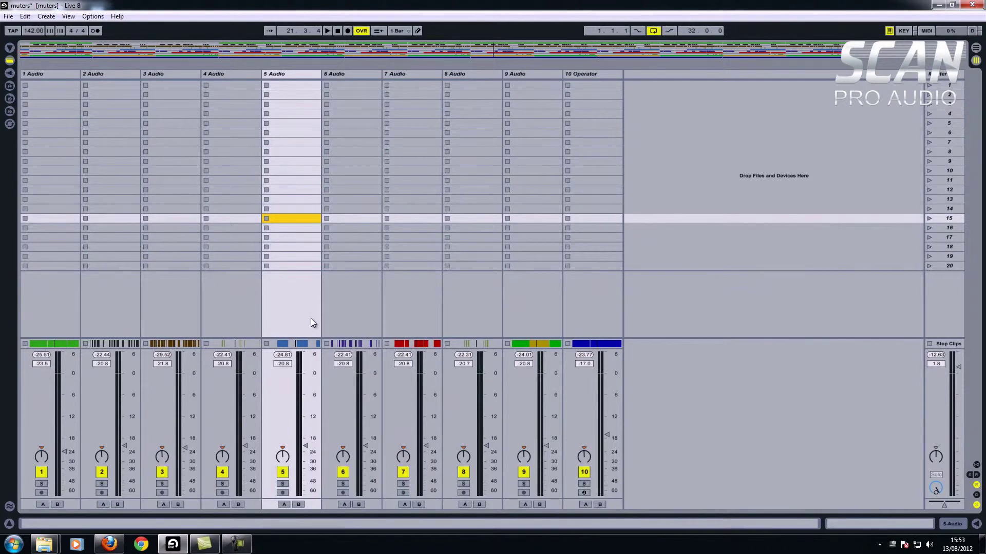
# Step: Toggle the In/Out routing section on and off twice, then switch to Arrangement View
pyautogui.hotkey('ctrl', 'alt', 'i')
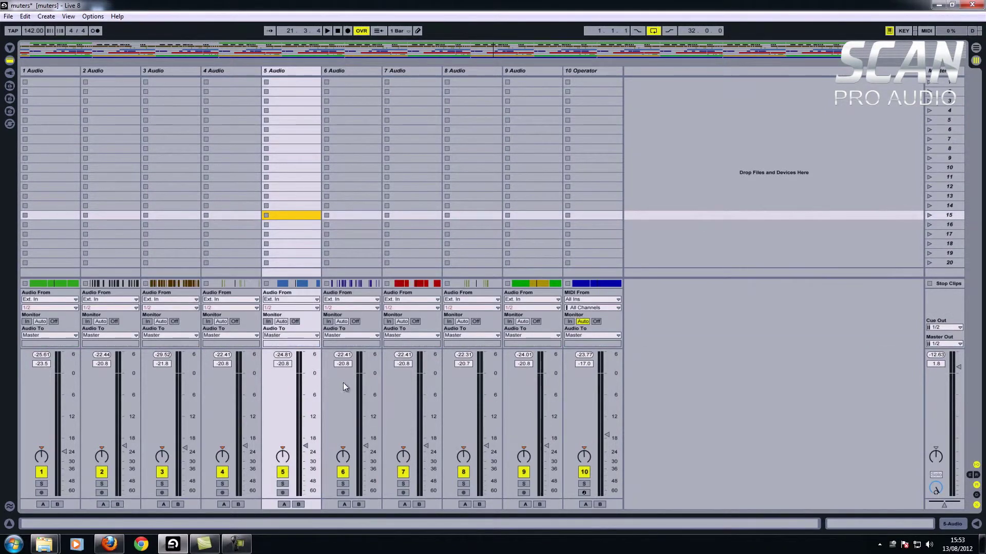
pyautogui.hotkey('ctrl', 'alt', 'i')
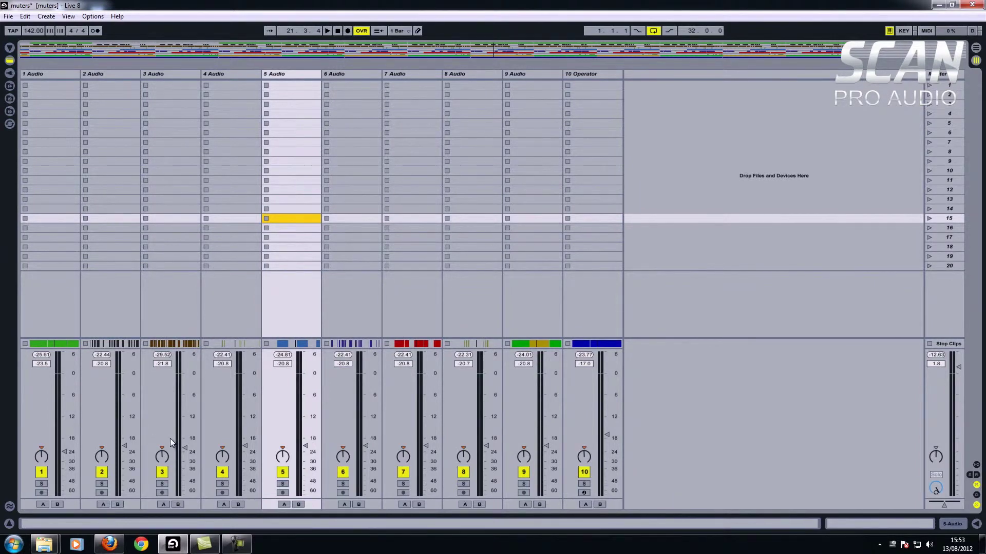
pyautogui.hotkey('ctrl', 'alt', 'i')
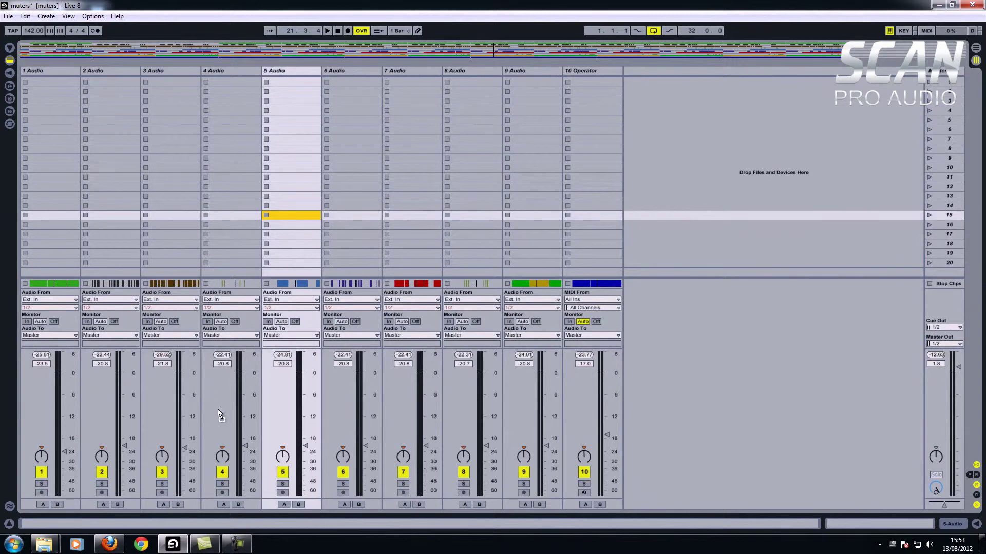
pyautogui.hotkey('ctrl', 'alt', 'i')
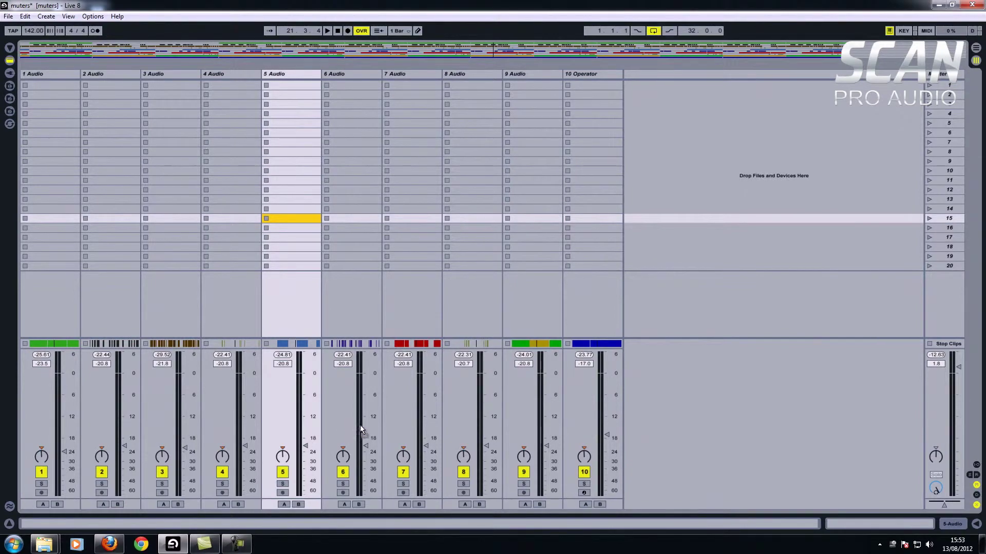
pyautogui.press('Tab')
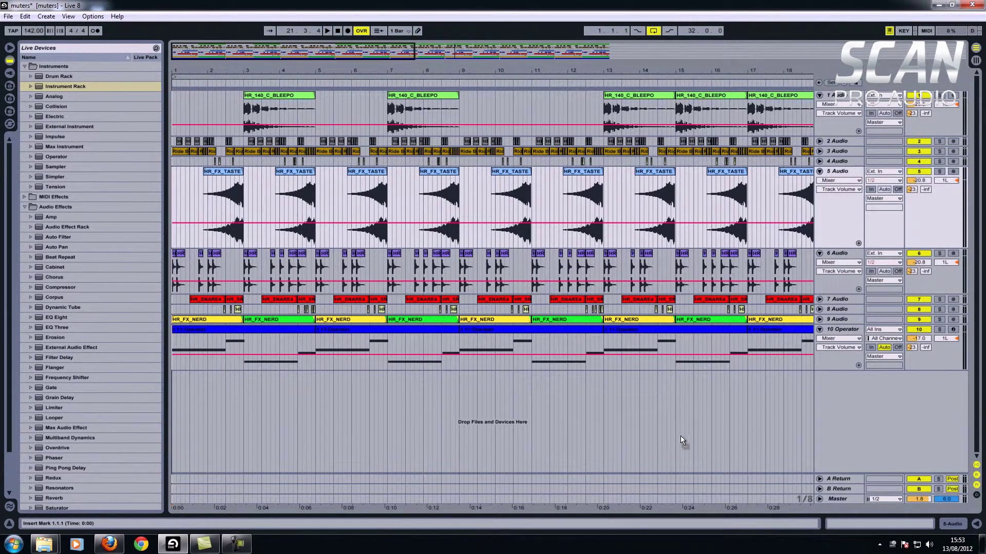
# Step: Hide the arrangement Mixer and the Browser, show the Overview, and zoom the timeline
pyautogui.hotkey('ctrl', 'alt', 'm')
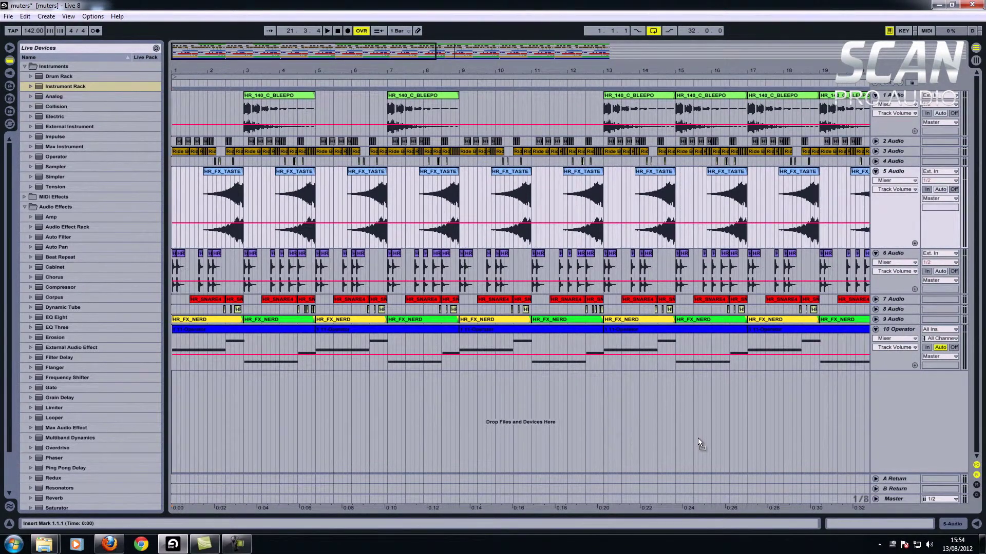
pyautogui.hotkey('ctrl', 'alt', 'b')
pyautogui.hotkey('ctrl', 'alt', 'b')
pyautogui.hotkey('ctrl', 'alt', 'b')
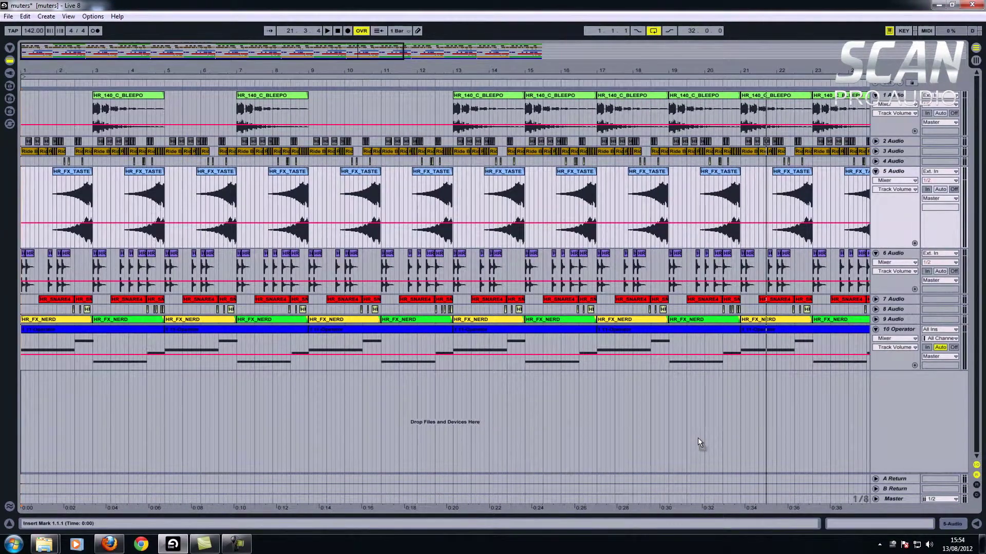
pyautogui.scroll(-1, 698, 439)
pyautogui.hotkey('ctrl', 'alt', 'o')
pyautogui.press('+')
pyautogui.press('-')
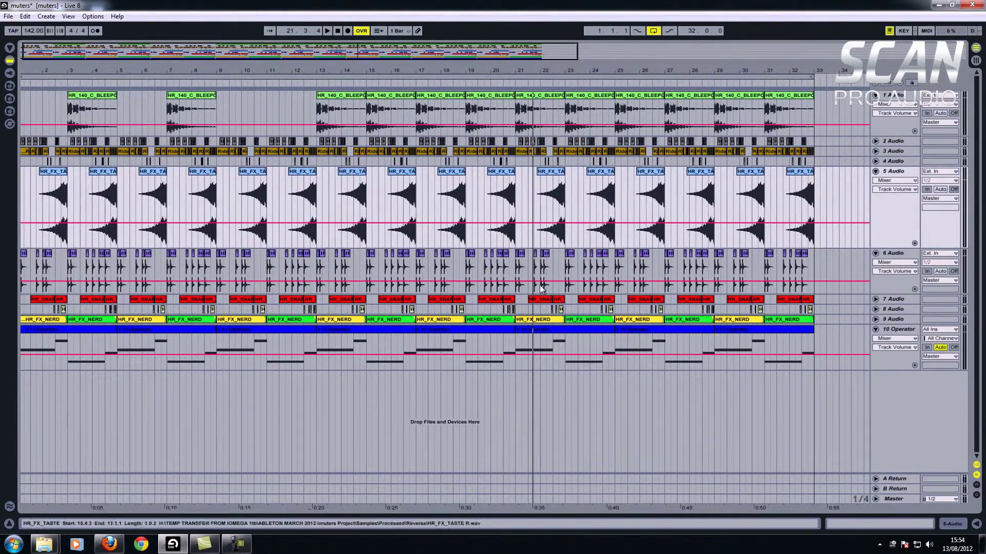
# Step: Browse the View menu options, close it, and place the insert mark at 11.3.1
pyautogui.hotkey('alt', 'v')
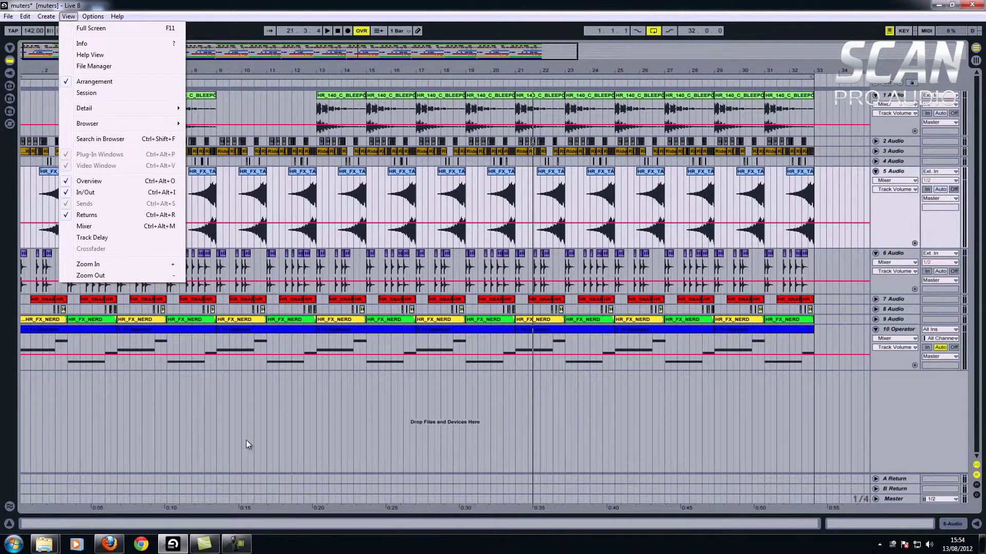
pyautogui.press('Right')
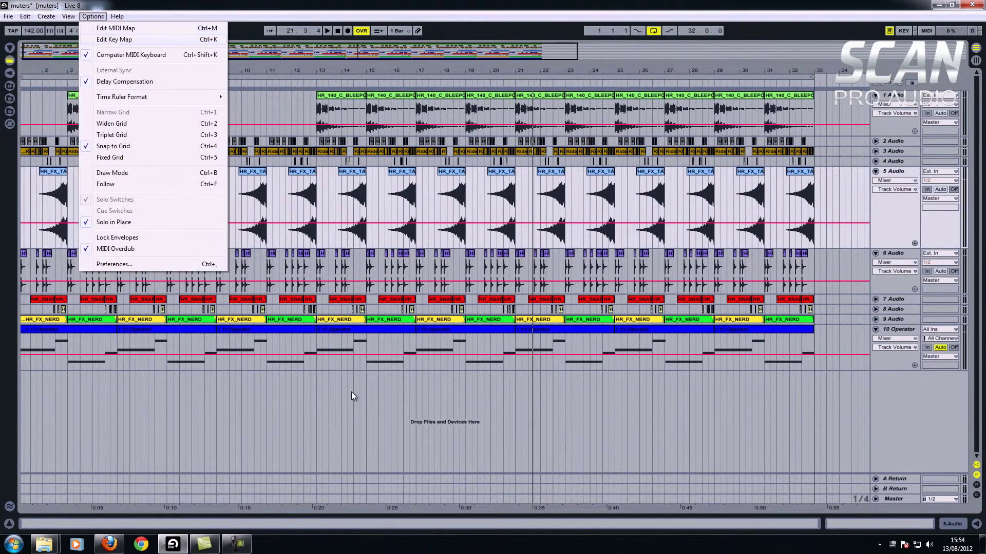
pyautogui.press('Left')
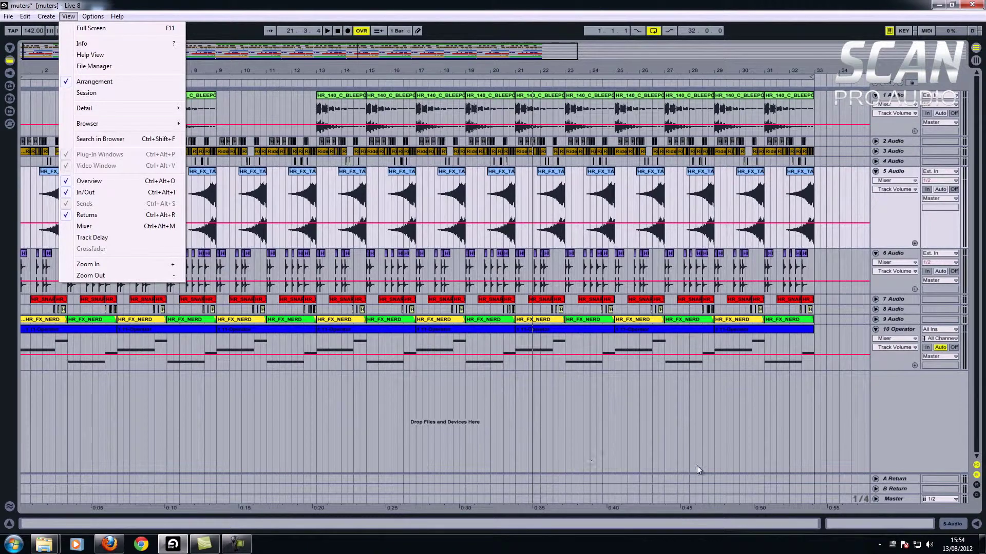
pyautogui.press('Down')
pyautogui.press('Down')
pyautogui.press('Down')
pyautogui.press('Down')
pyautogui.press('Down')
pyautogui.press('Down')
pyautogui.press('Down')
pyautogui.press('Down')
pyautogui.press('Down')
pyautogui.press('Down')
pyautogui.press('Down')
pyautogui.press('Down')
pyautogui.press('Down')
pyautogui.press('Up')
pyautogui.press('Escape')
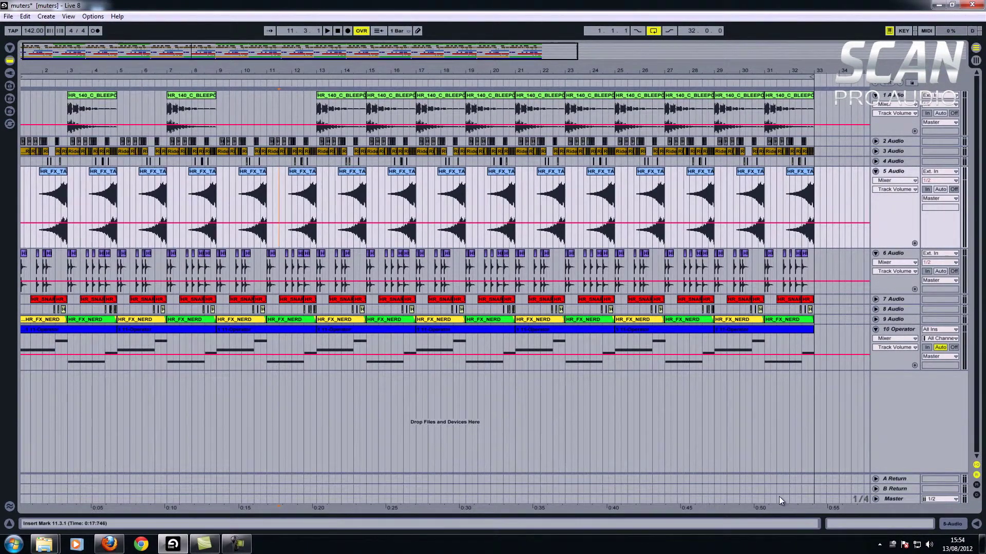